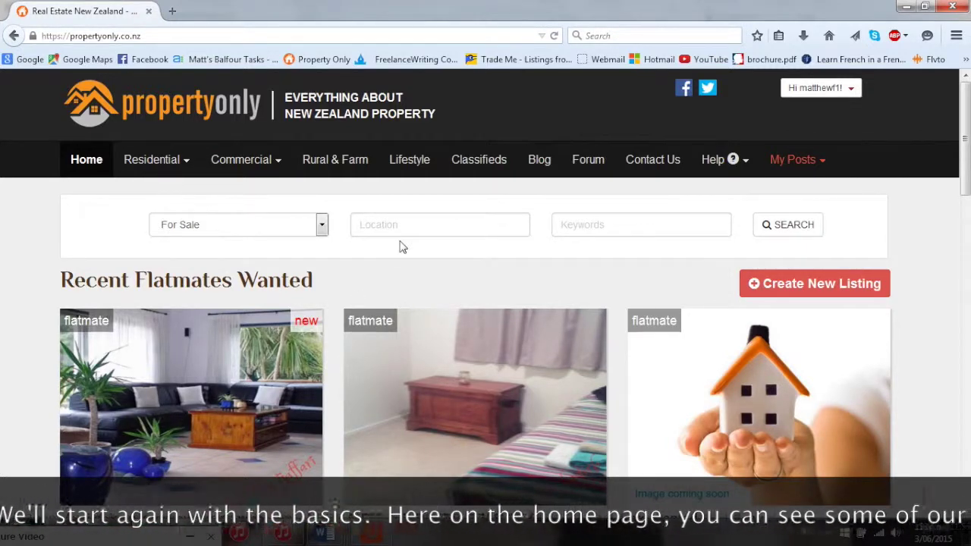
Examine the recent flatmate listings on the home page, including title, location, price, date and bedroom, bathroom and parking details
scroll(403, 246, "down", 1)
scroll(405, 247, "down", 1)
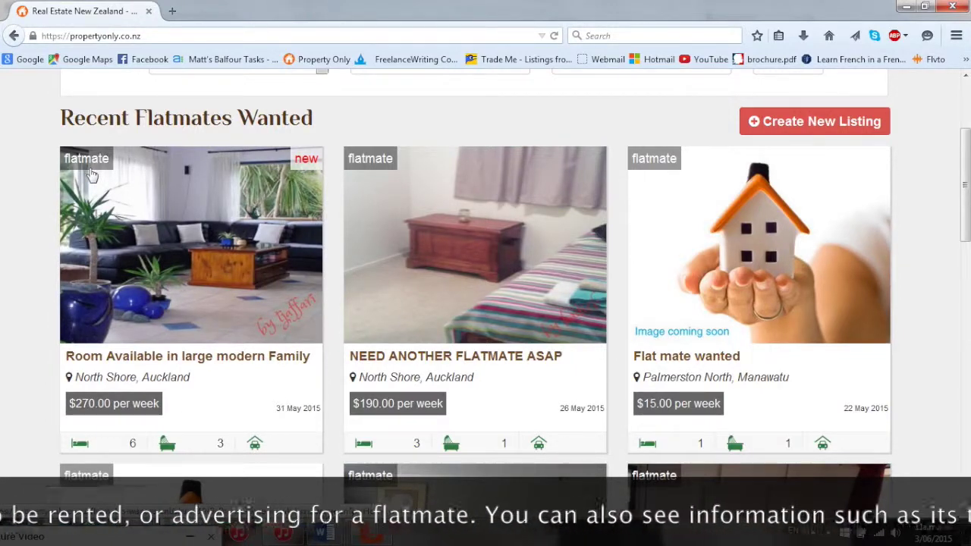
scroll(258, 315, "down", 2)
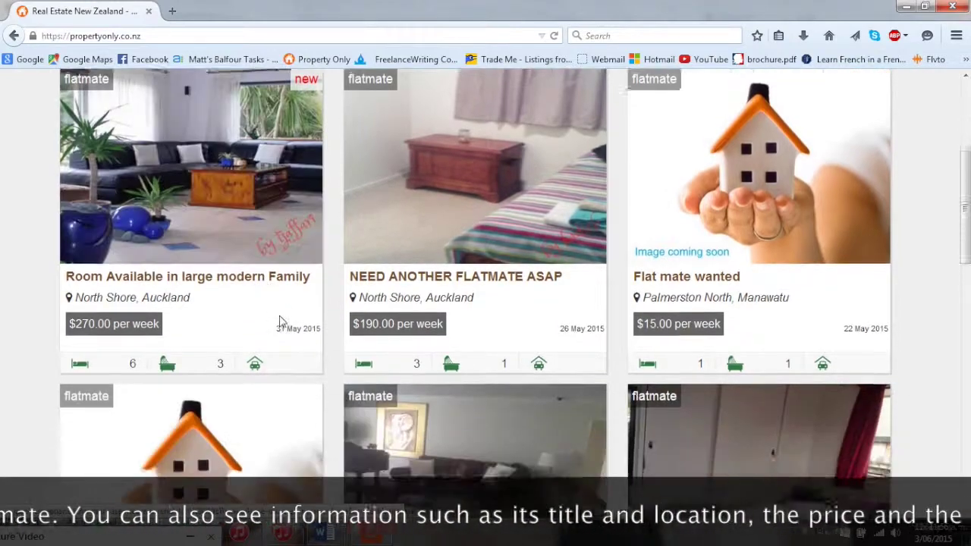
left_click_drag(241, 308, 241, 336)
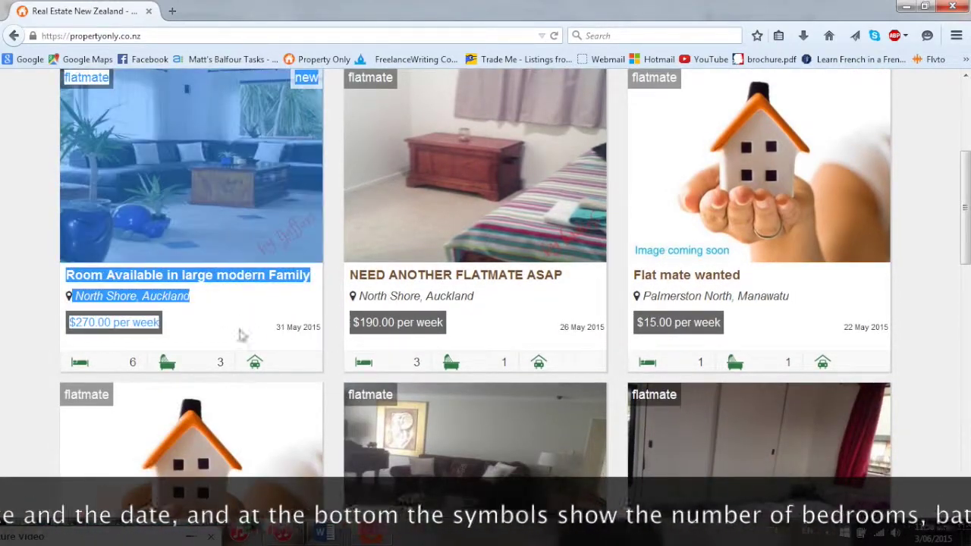
left_click_drag(339, 332, 68, 331)
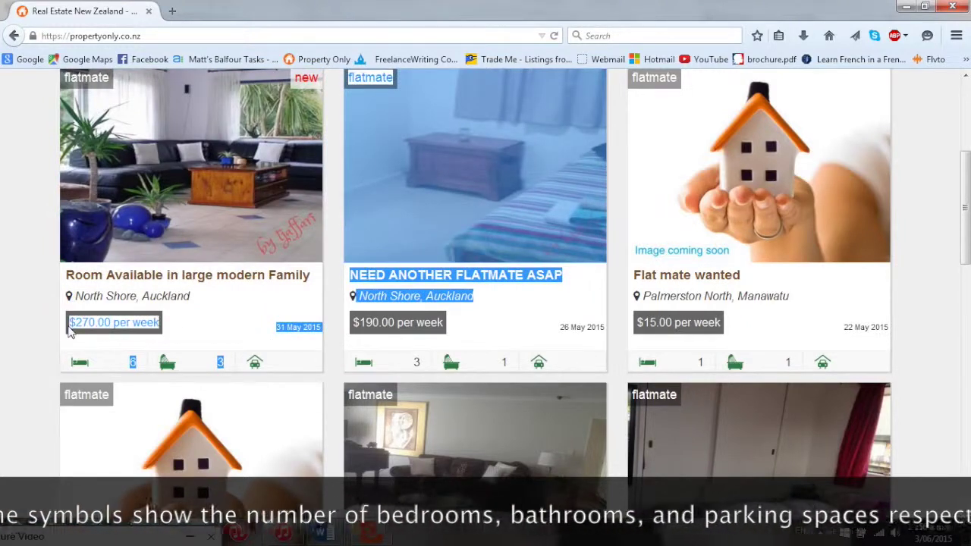
left_click(94, 353)
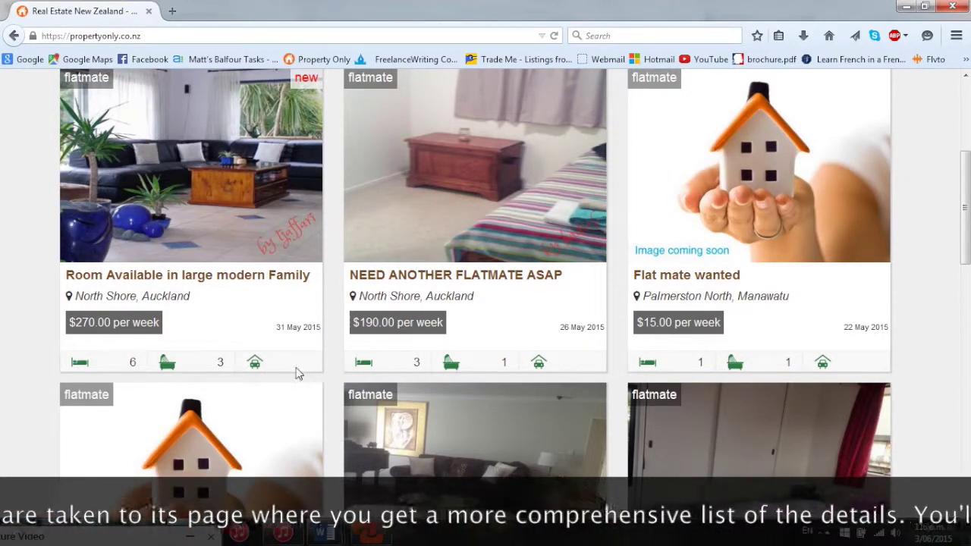
Start a new listing from the home page and open a blank For Sale form under My Properties For Sale
scroll(297, 368, "up", 2)
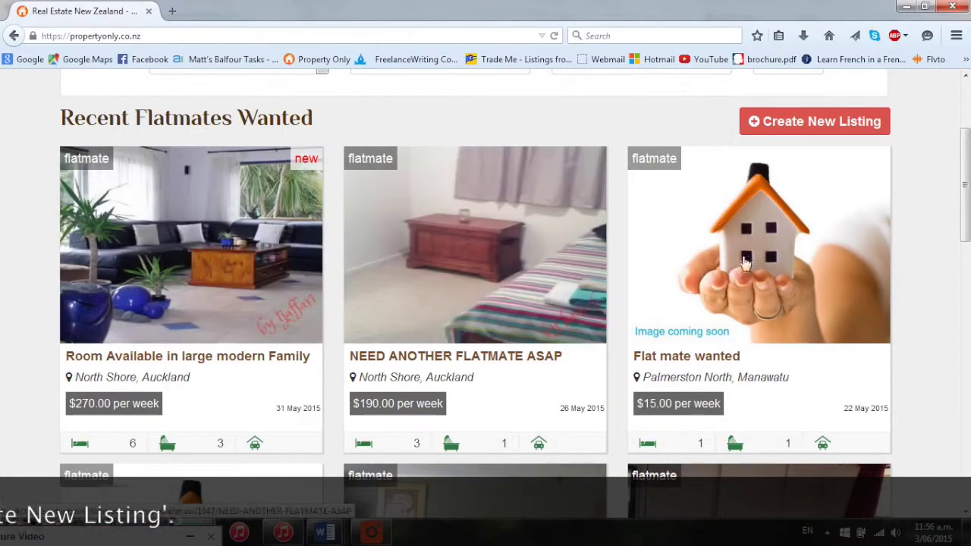
left_click(811, 125)
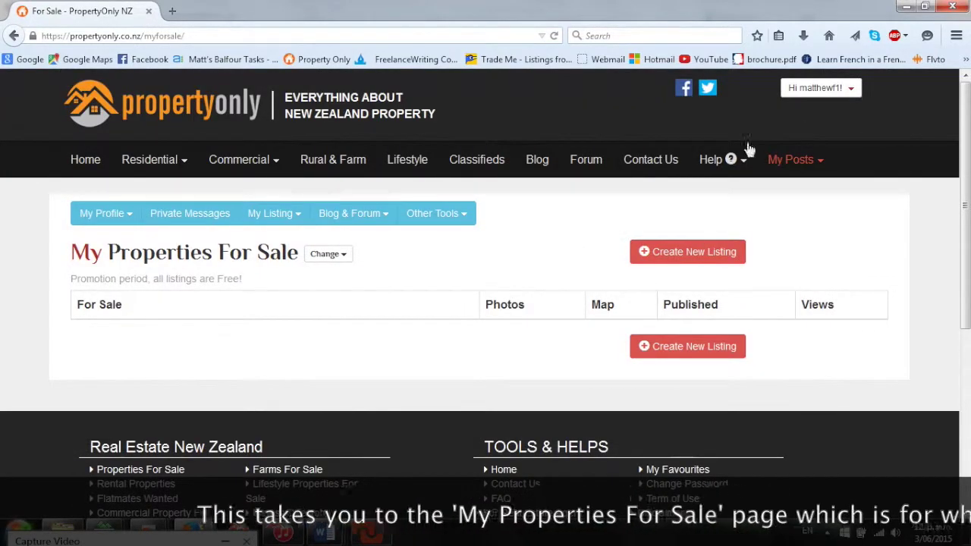
left_click(338, 257)
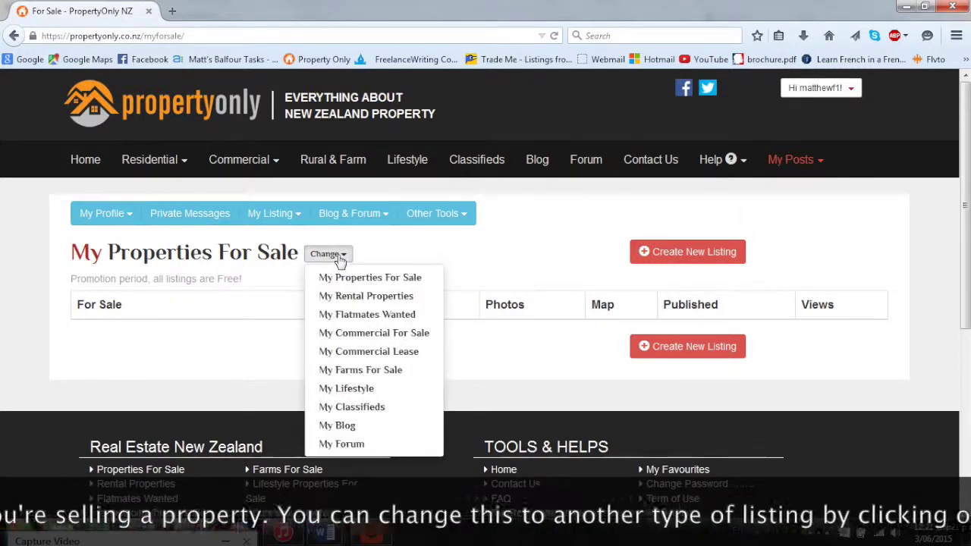
left_click(378, 280)
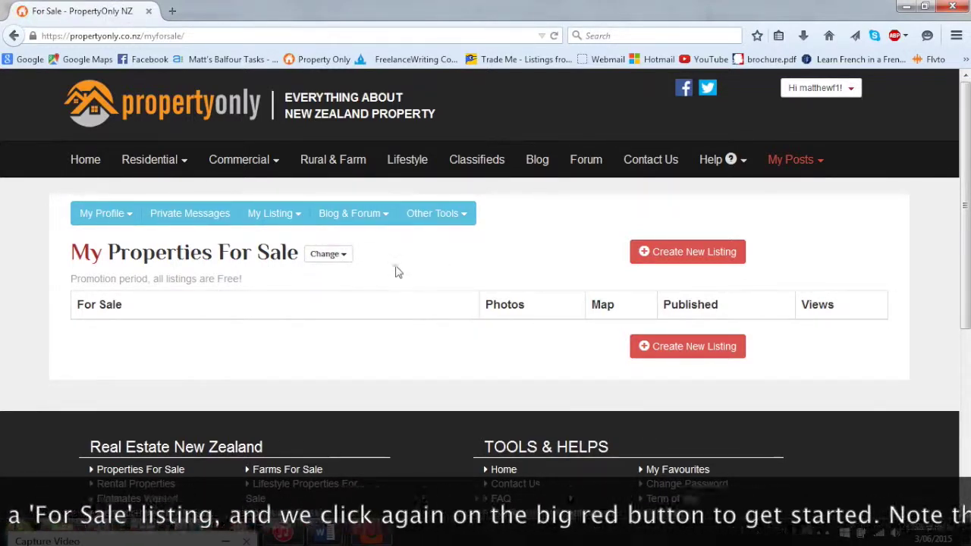
left_click(680, 258)
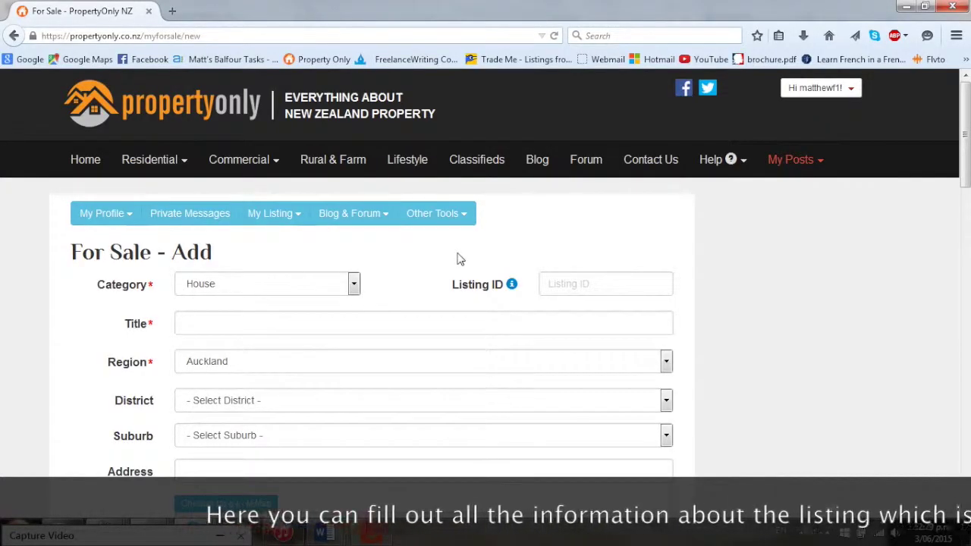
Review the blank For Sale form's main fields, from Category and Listing ID down to the Description
scroll(457, 260, "down", 3)
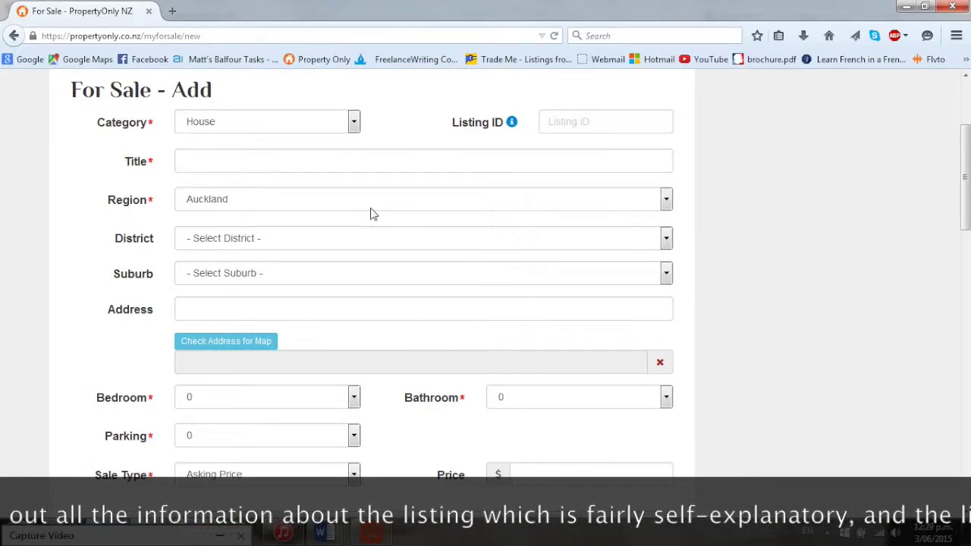
scroll(372, 214, "up", 3)
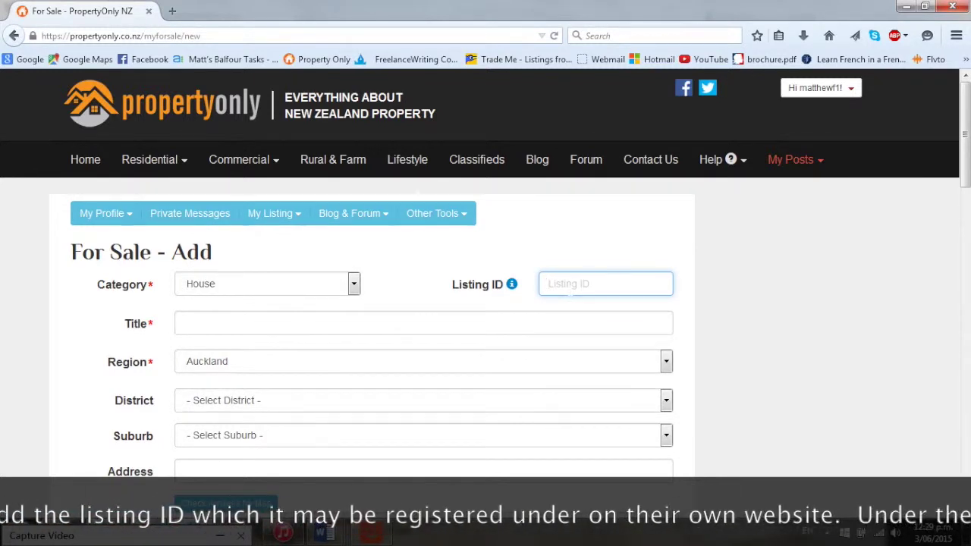
scroll(565, 290, "down", 5)
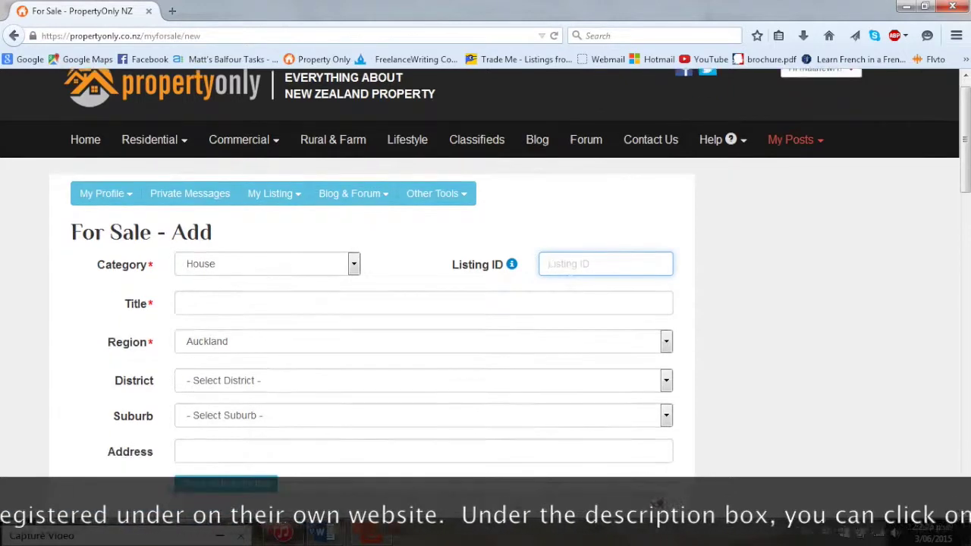
scroll(565, 290, "down", 4)
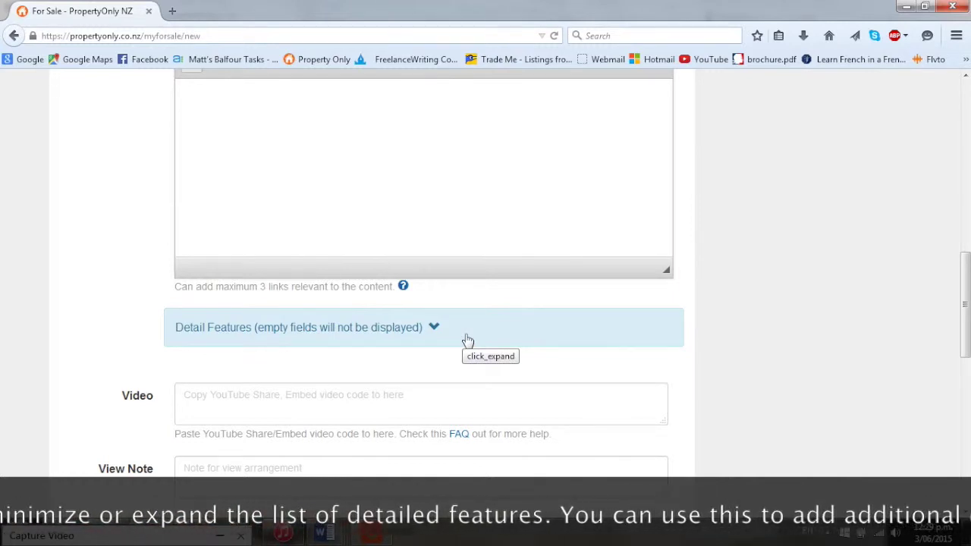
Expand the Detail Features section, review its optional fields from Tenure to Locality, and collapse it again
left_click(467, 341)
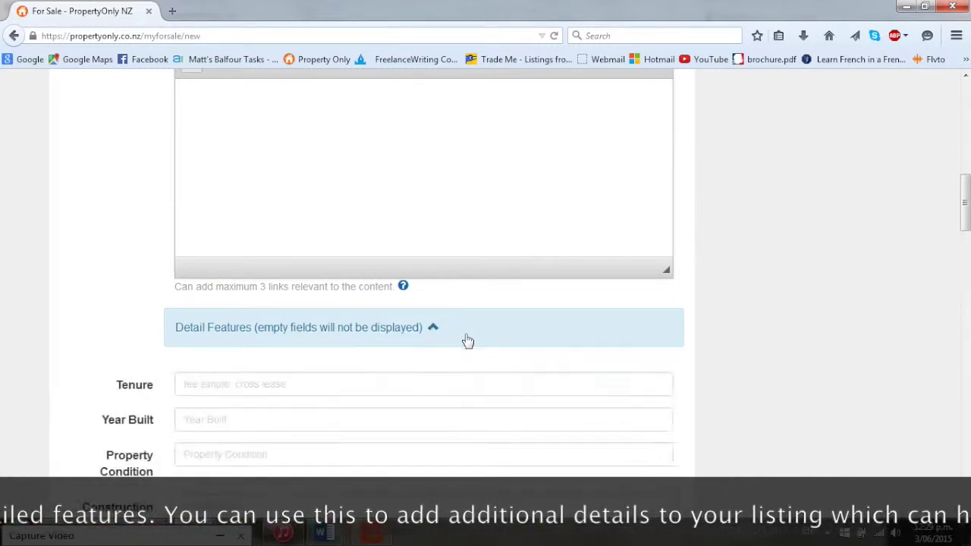
left_click(466, 340)
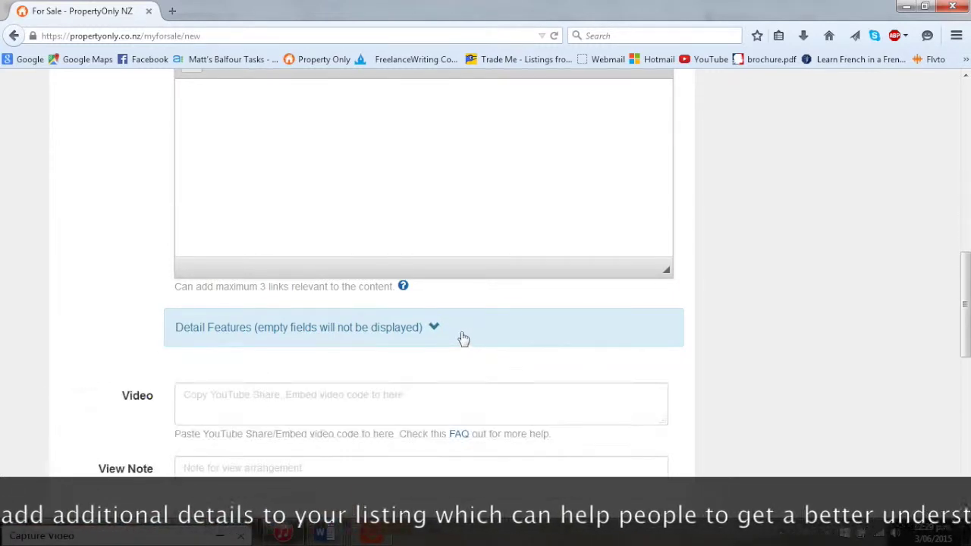
scroll(461, 337, "down", 2)
left_click(455, 175)
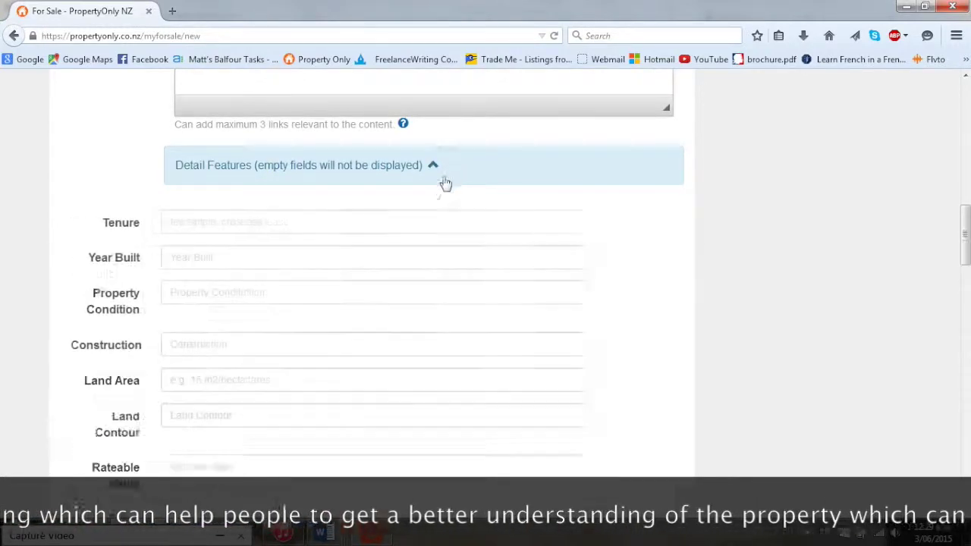
scroll(425, 204, "down", 6)
scroll(422, 208, "down", 10)
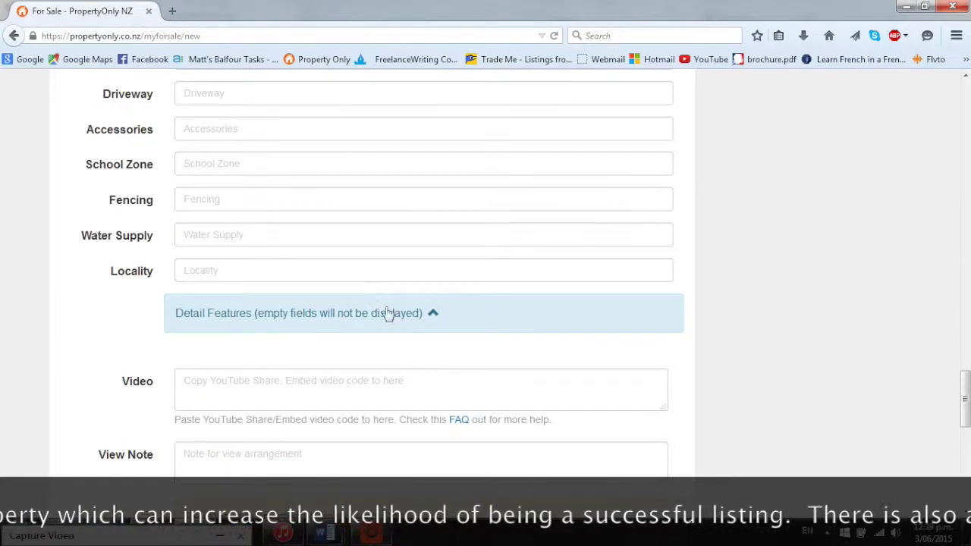
left_click(390, 312)
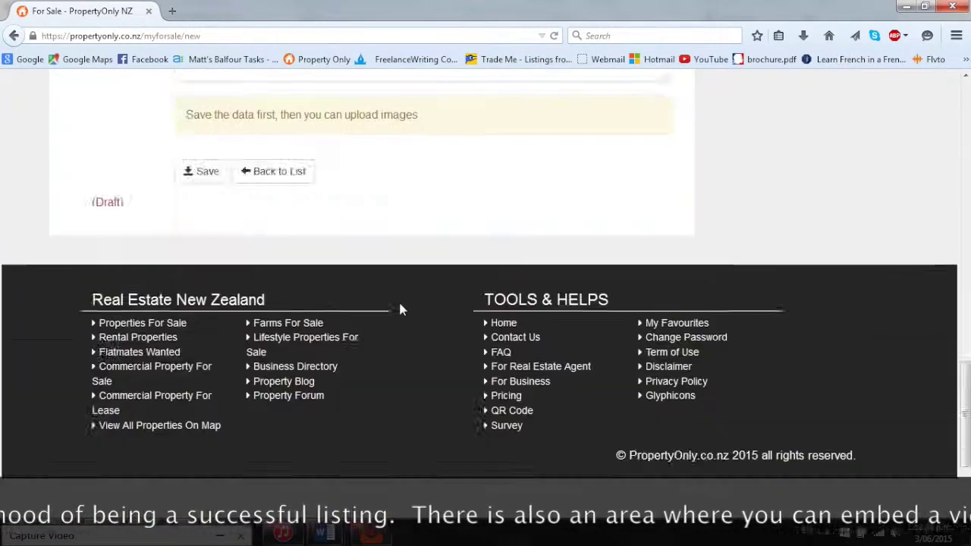
Examine the Video and View Note fields of the For Sale form, placing the cursor in each
scroll(401, 309, "up", 5)
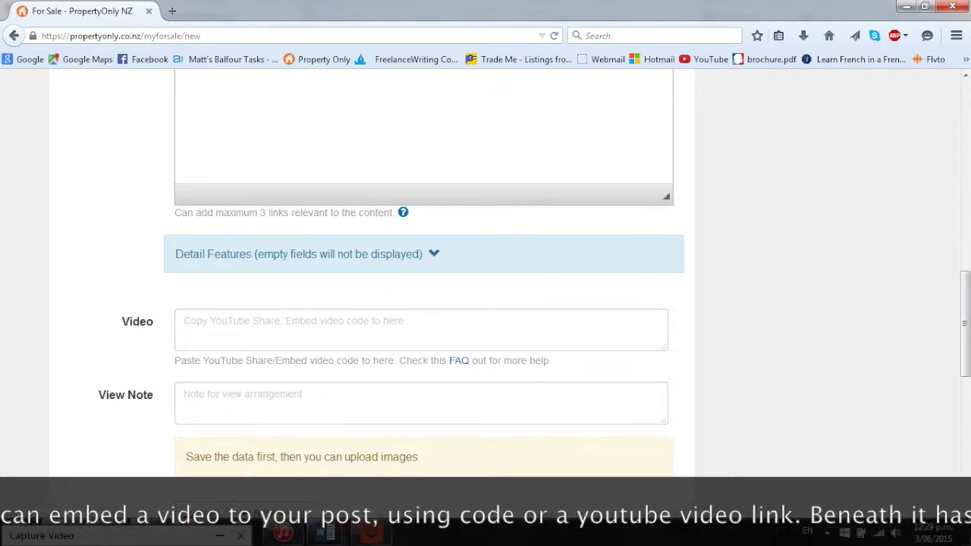
left_click(184, 321)
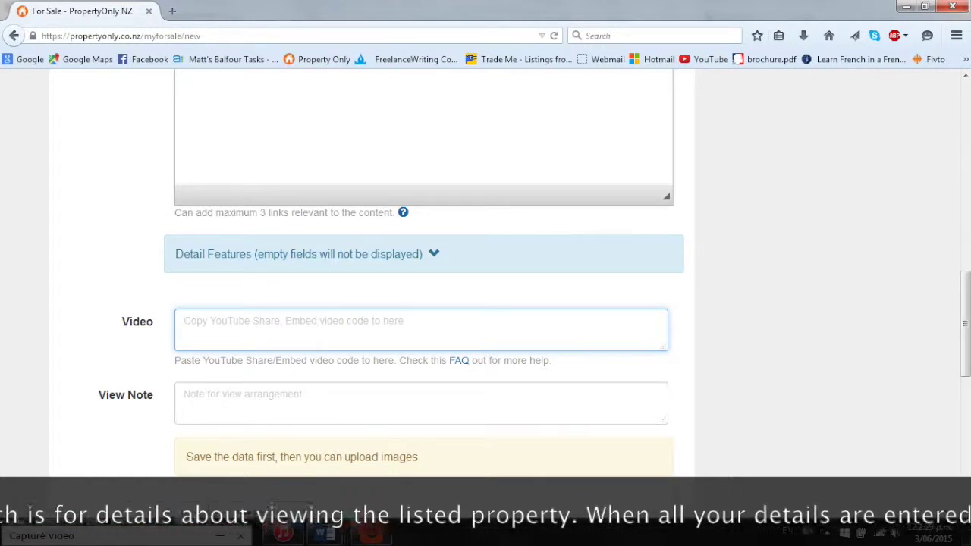
left_click(184, 394)
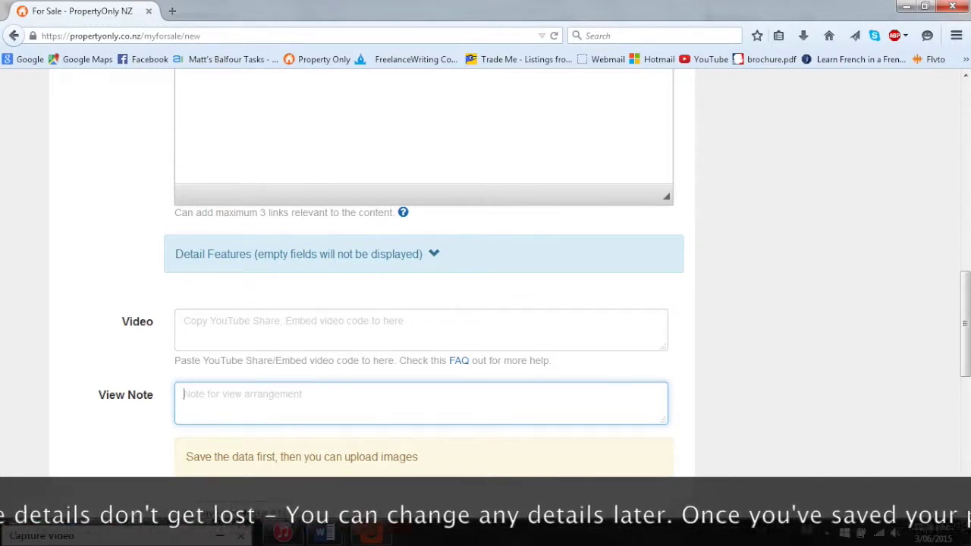
Leave the new listing form and return to the My Properties For Sale list
scroll(355, 402, "down", 2)
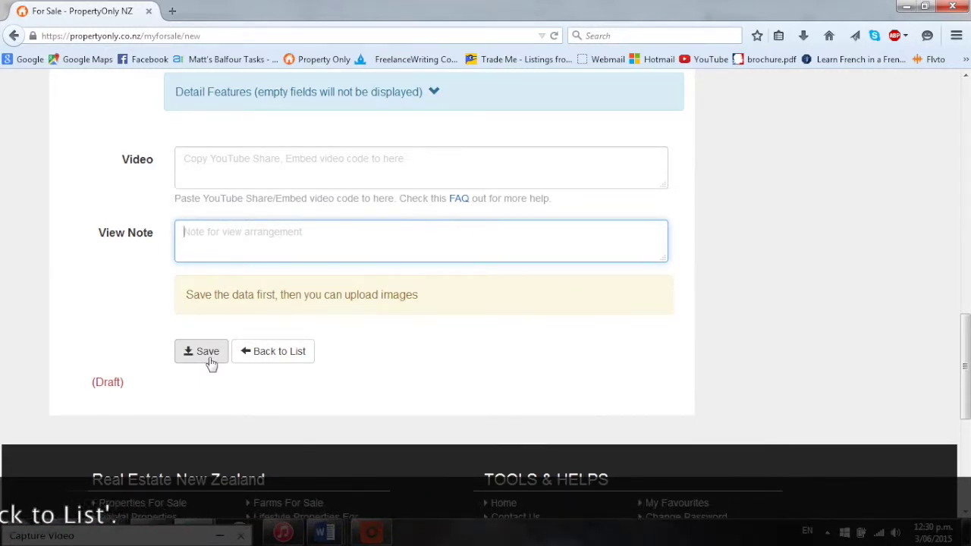
scroll(271, 347, "down", 1)
left_click(282, 313)
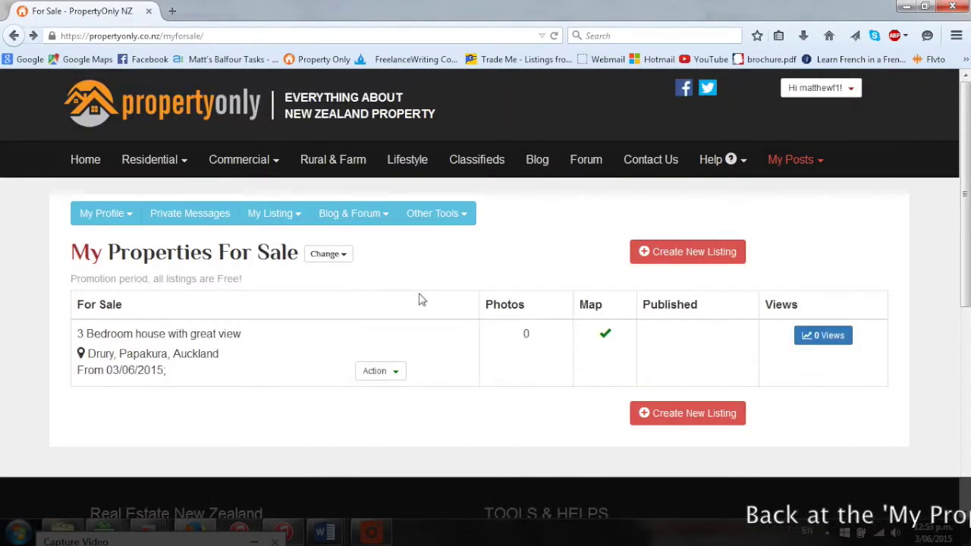
Create a similar item from the "3 Bedroom house with great view" listing and confirm the duplication
left_click(391, 379)
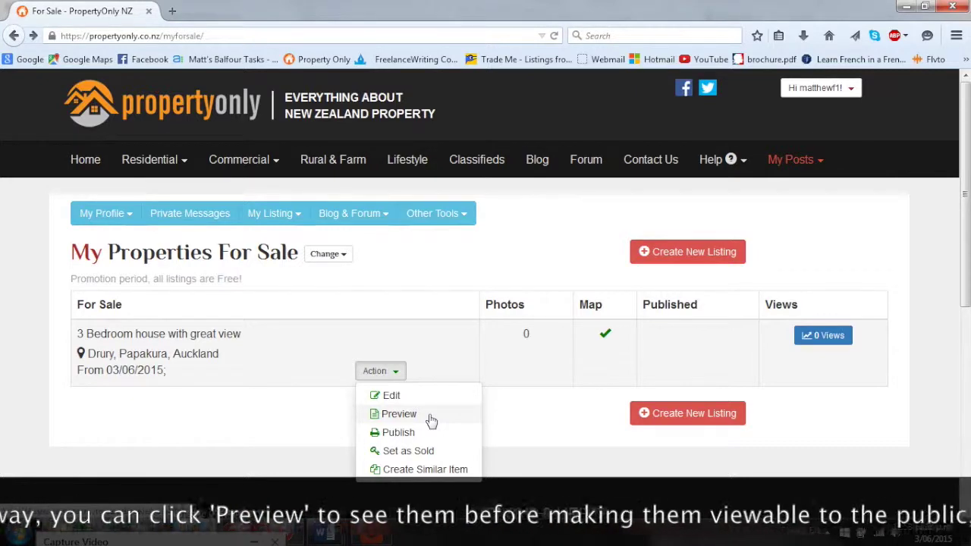
left_click(417, 471)
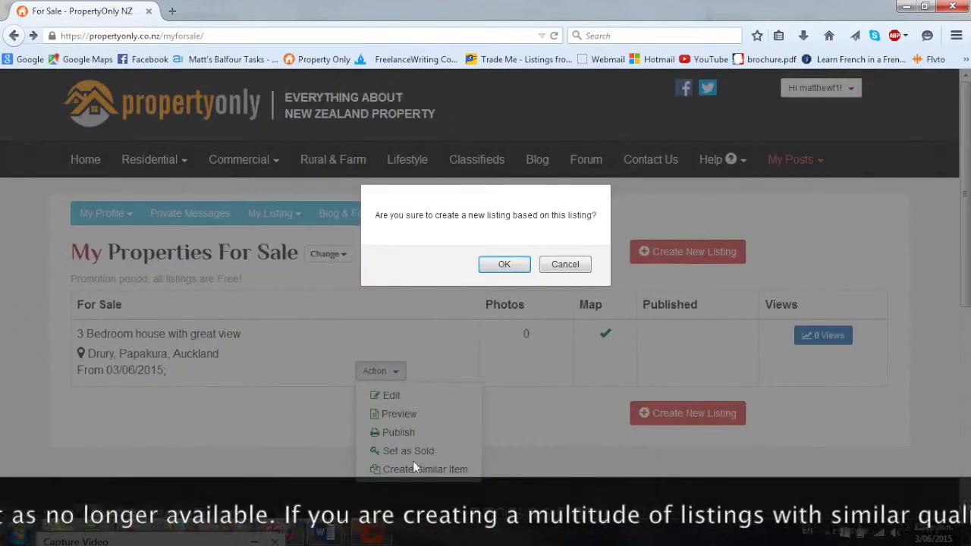
left_click(503, 266)
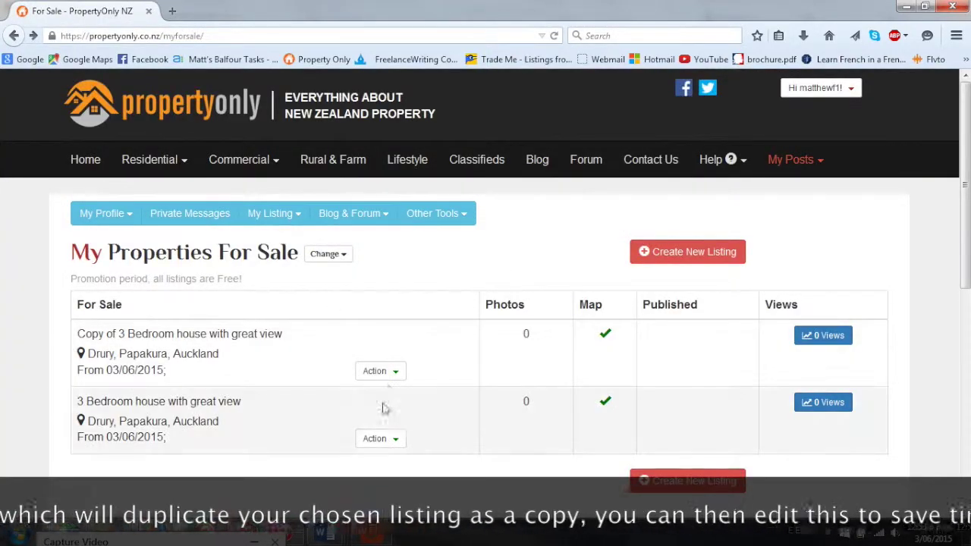
Open "Copy of 3 Bedroom house with great view" for editing, review its details and return to the properties list
left_click(391, 371)
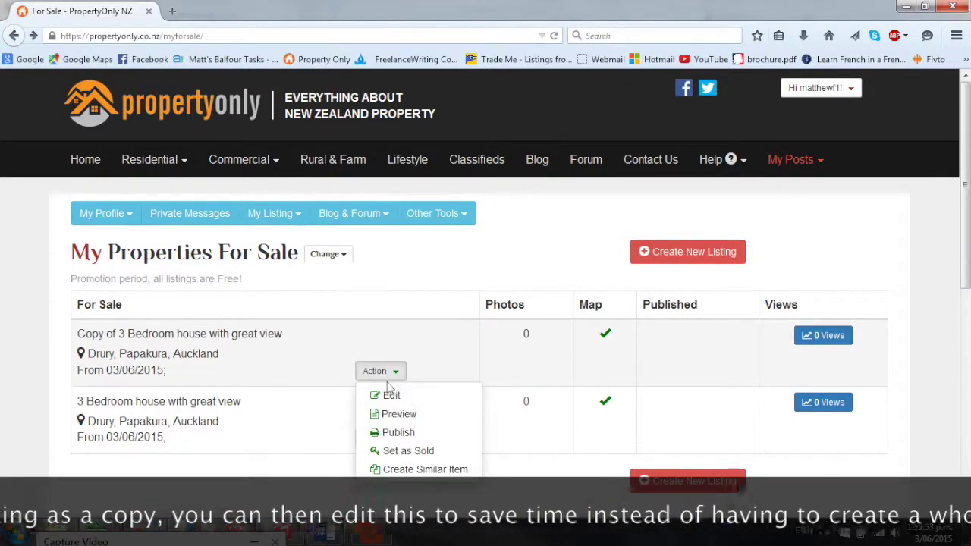
left_click(388, 394)
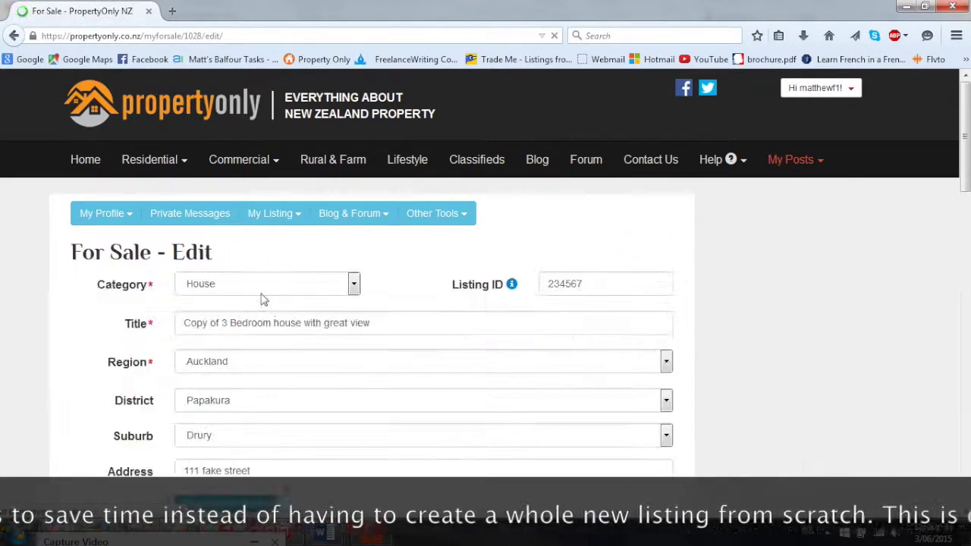
scroll(384, 297, "down", 3)
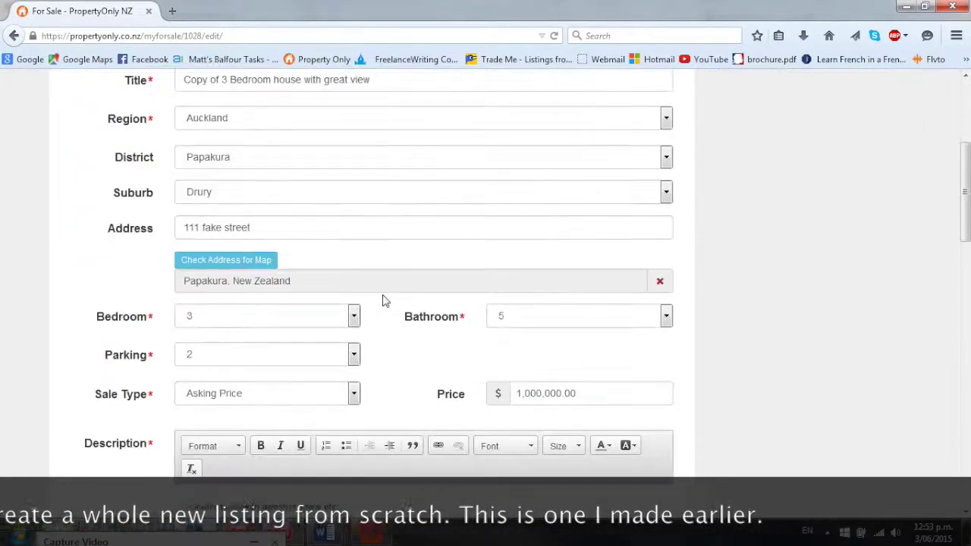
left_click_drag(966, 175, 960, 106)
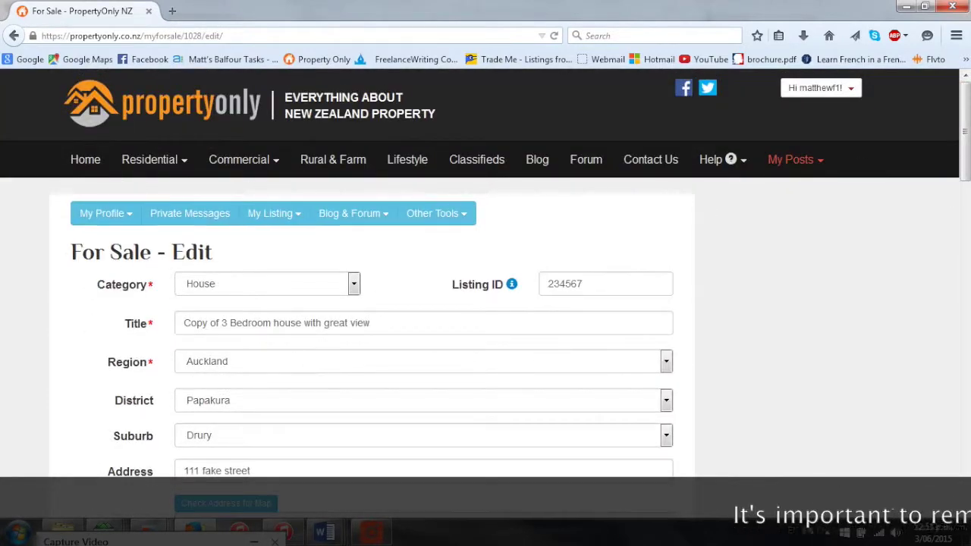
left_click(13, 37)
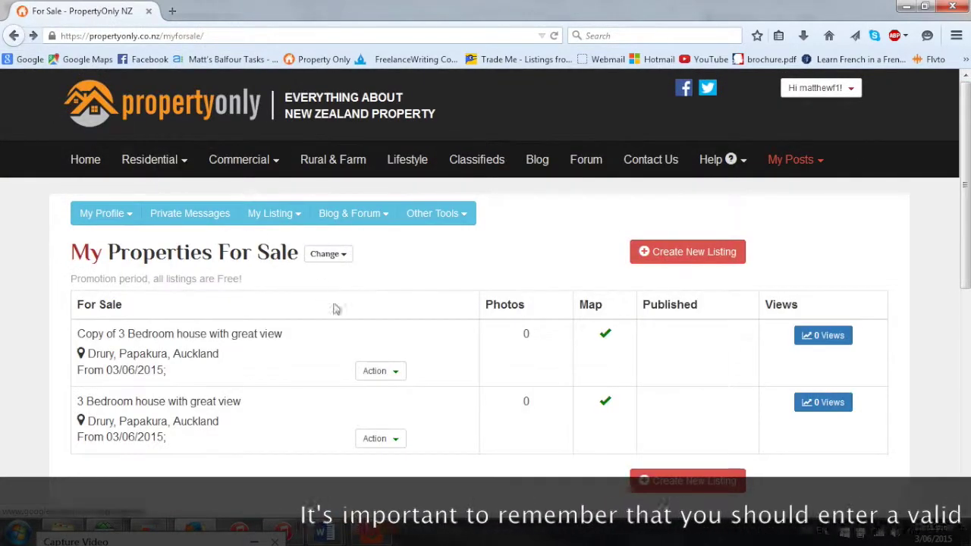
Preview the original "3 Bedroom house with great view" listing and examine its details and location map
left_click(389, 439)
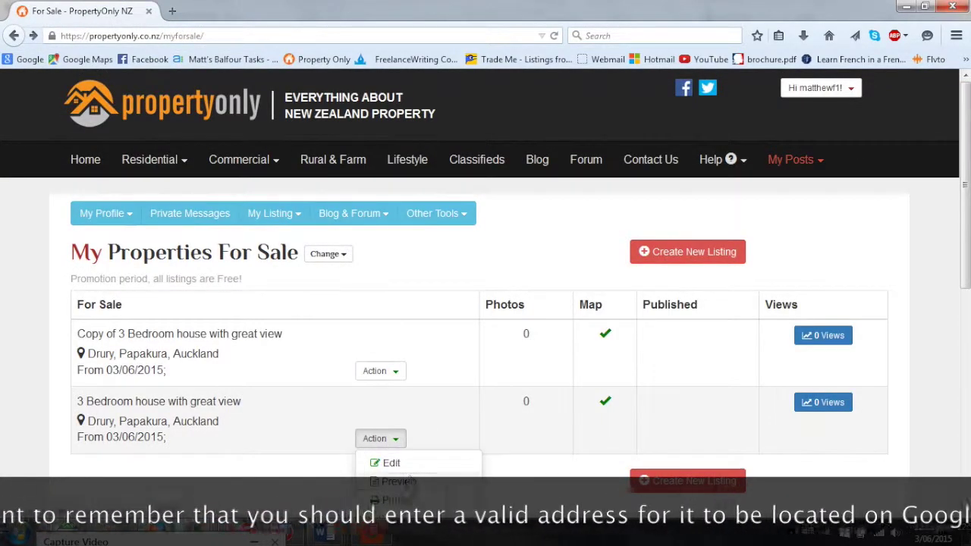
left_click(387, 460)
scroll(447, 274, "down", 3)
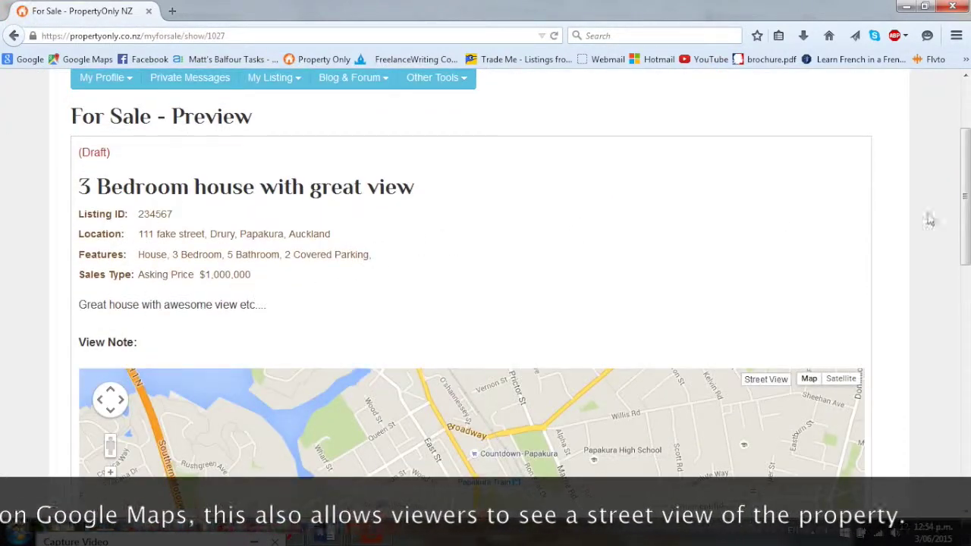
left_click_drag(968, 166, 967, 253)
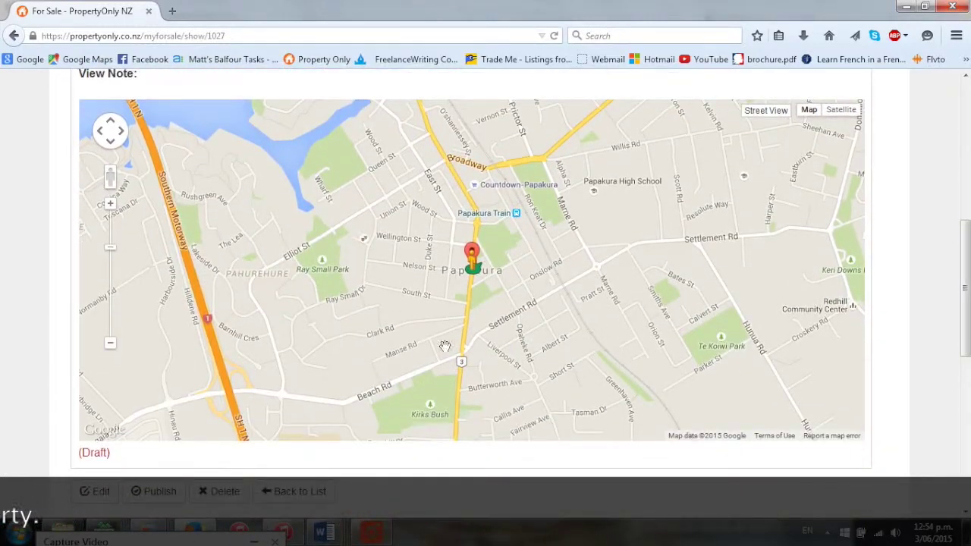
left_click_drag(565, 193, 560, 249)
scroll(543, 267, "down", 1)
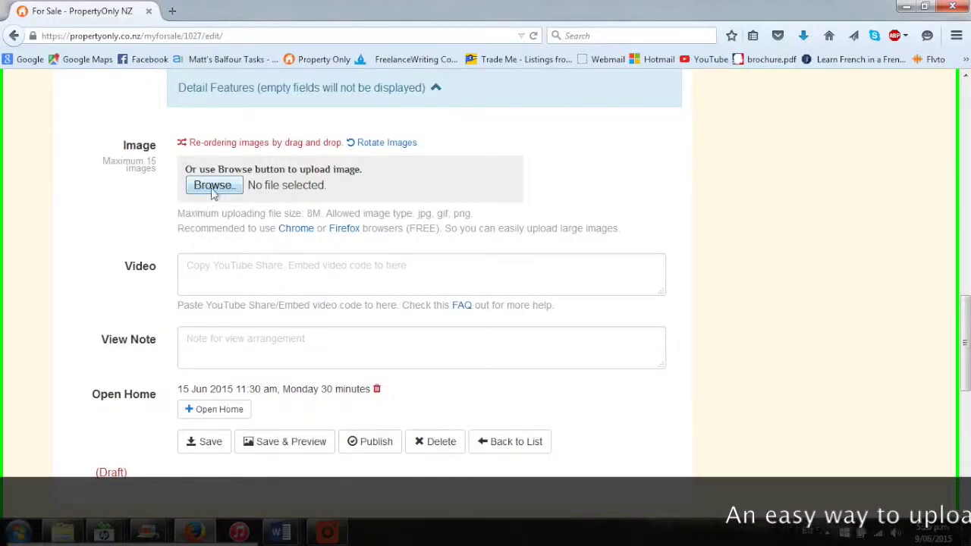
left_click(215, 186)
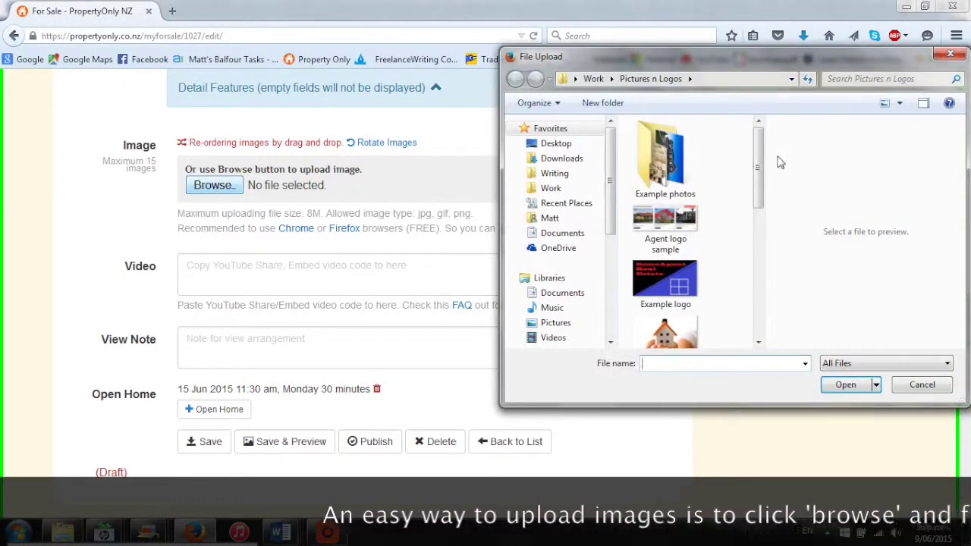
left_click_drag(761, 163, 762, 185)
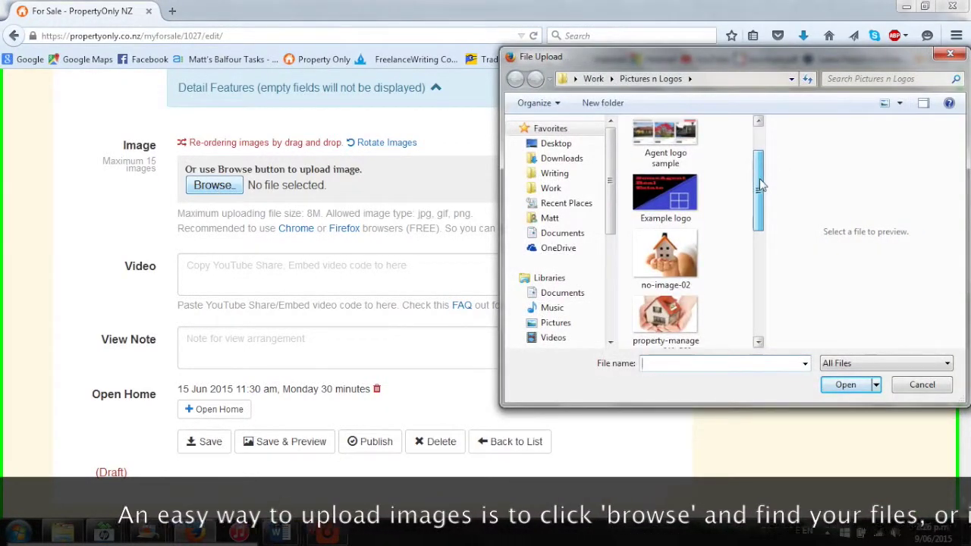
left_click(907, 390)
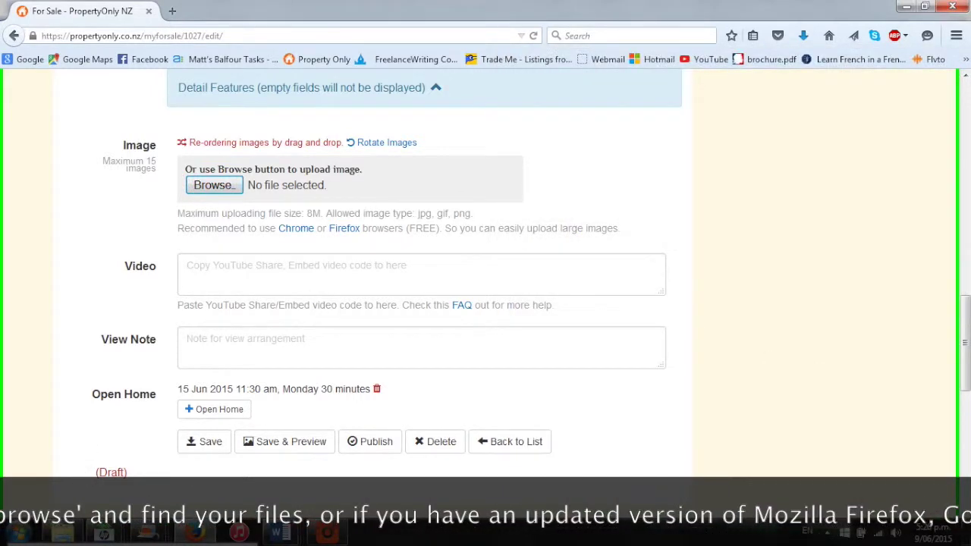
left_click_drag(178, 228, 649, 231)
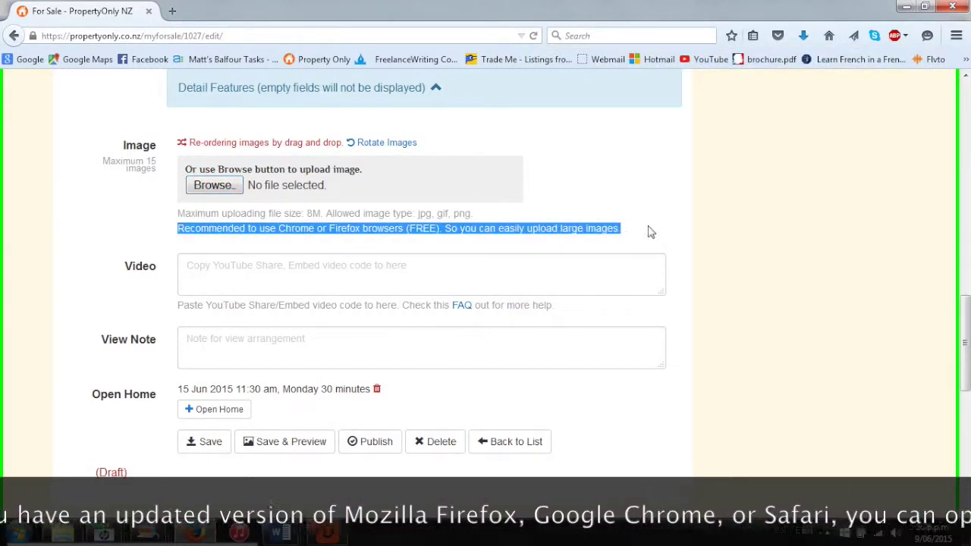
Add the bathroom, bedroom, front view, garden and kitchen photos from the Example photos folder to the listing and move the front view photo first
key("alt+Tab")
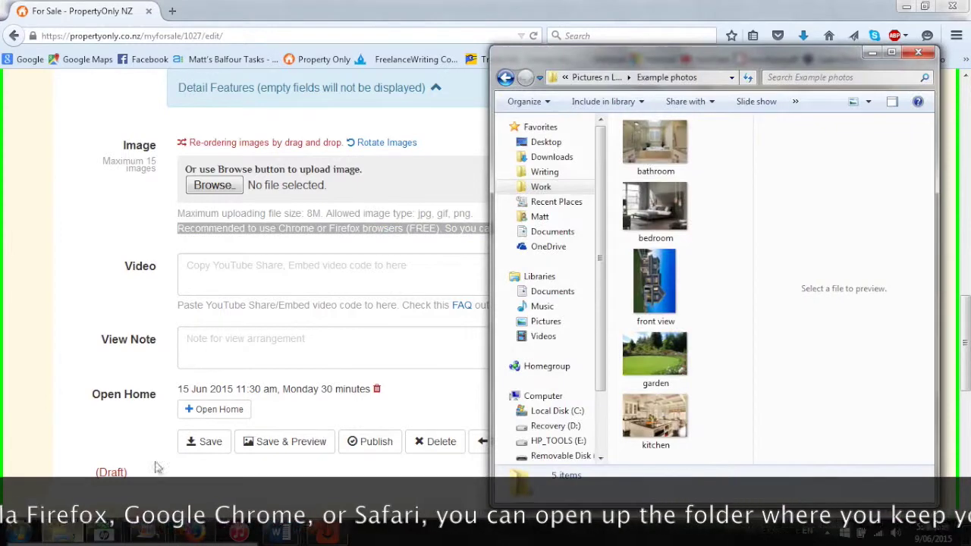
left_click_drag(655, 144, 242, 151)
left_click_drag(670, 208, 261, 163)
left_click_drag(665, 282, 352, 160)
left_click_drag(655, 355, 447, 217)
key("Down")
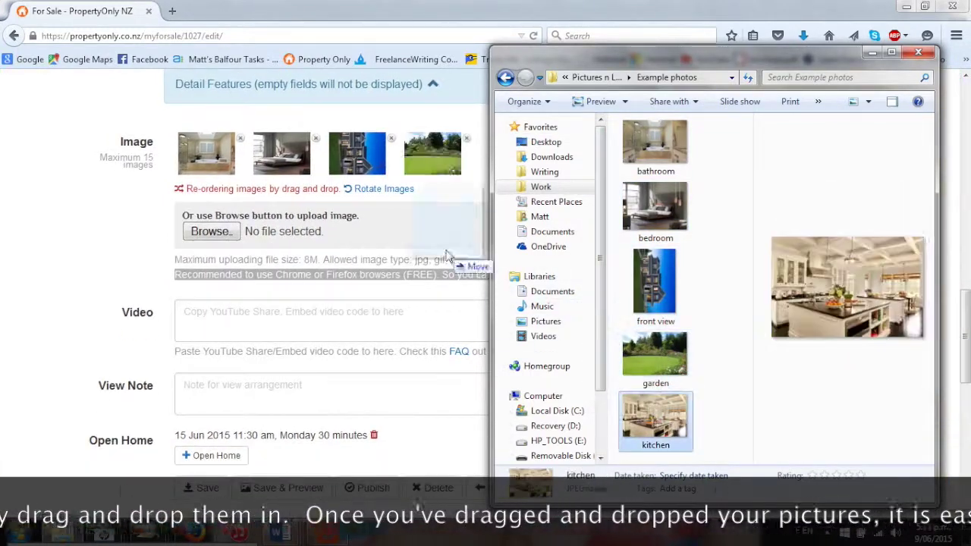
left_click(291, 161)
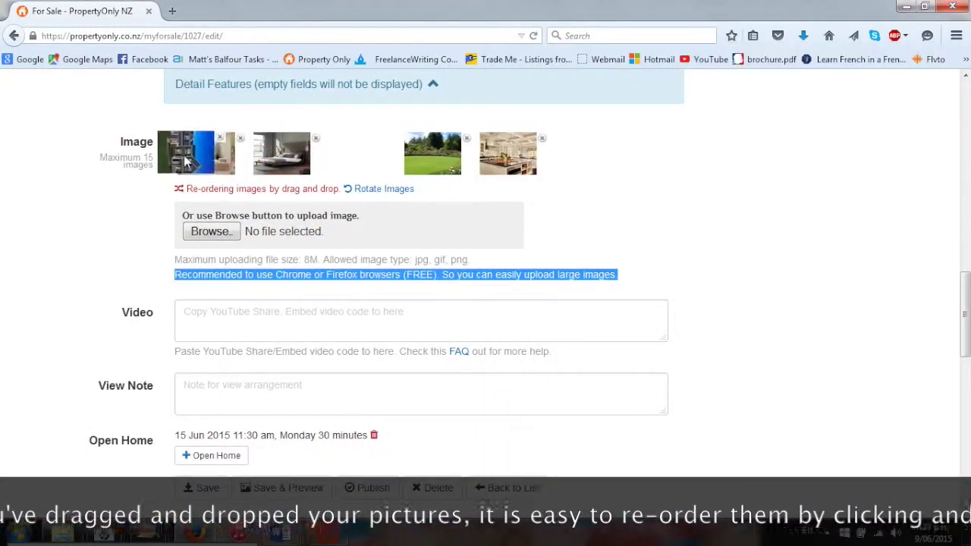
left_click_drag(333, 160, 216, 154)
Rotate the front view photo clockwise in 90° turns until it is upright, and return to the listing form
left_click(391, 189)
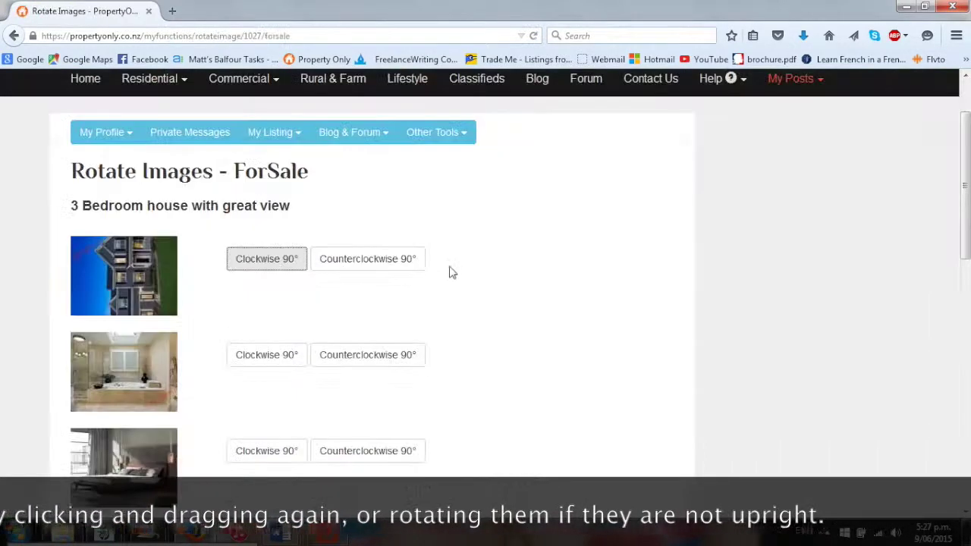
left_click(293, 262)
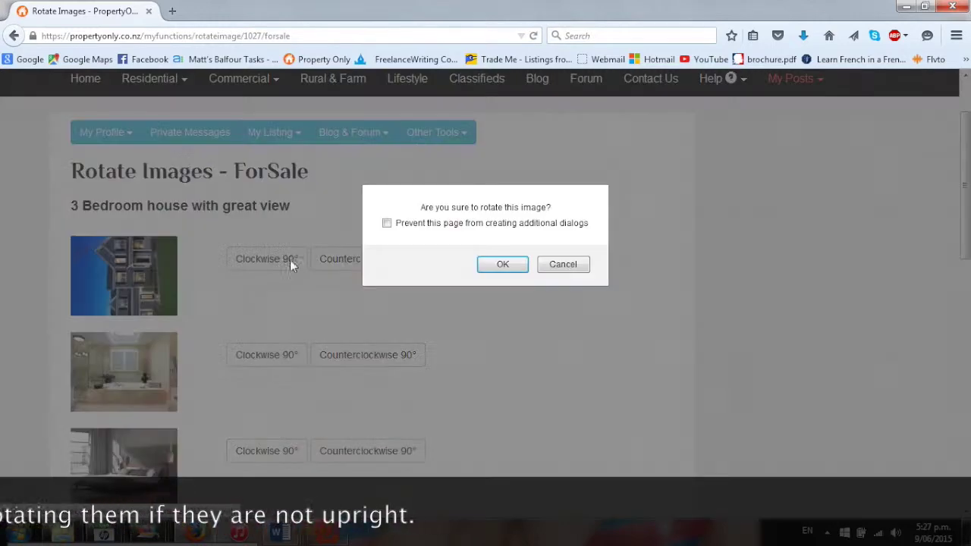
left_click(502, 264)
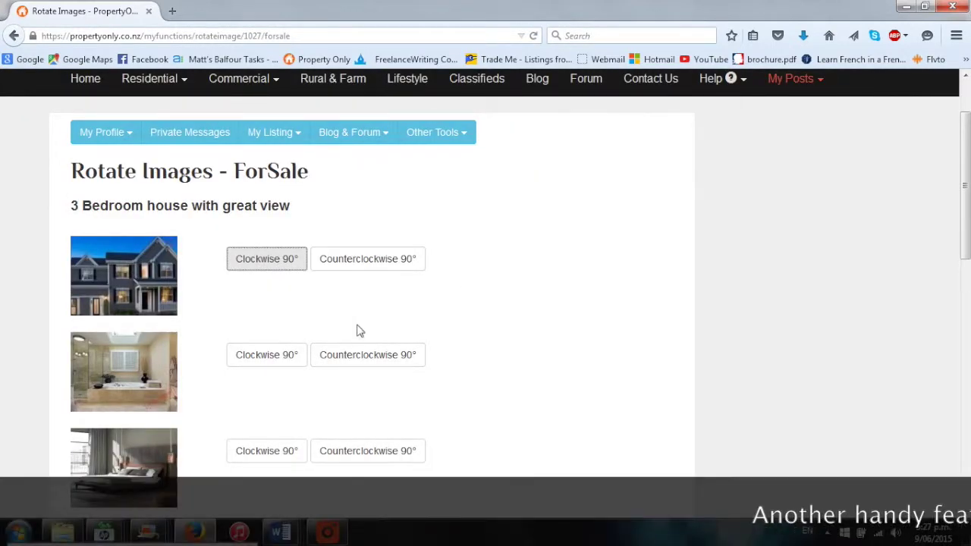
scroll(361, 315, "down", 4)
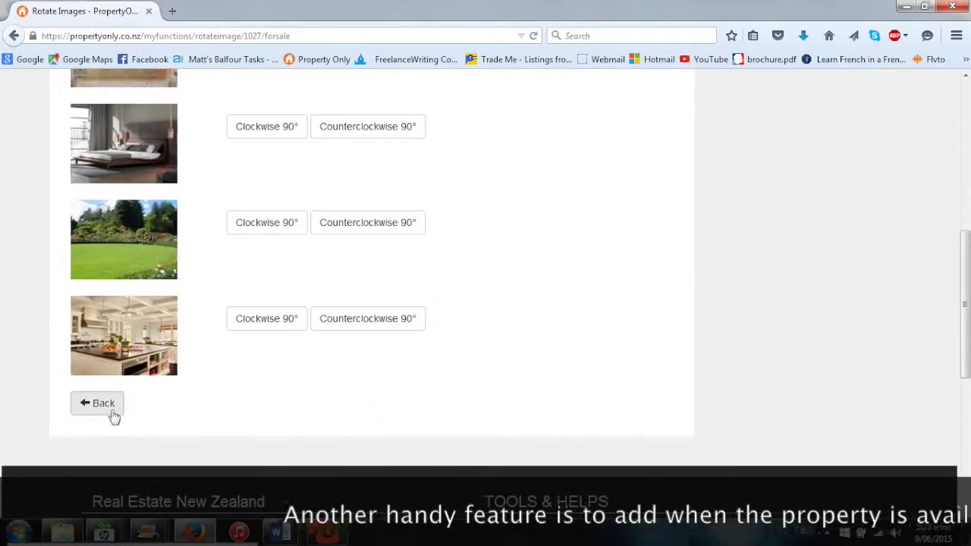
left_click(113, 414)
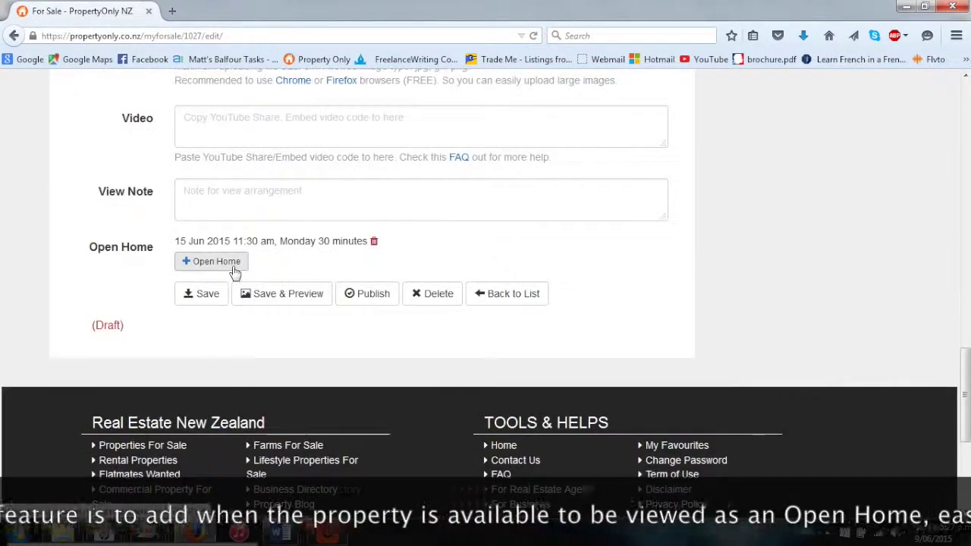
Add an Open Home viewing on 16/06/2015 at 13:20 for 60 minutes
left_click(216, 262)
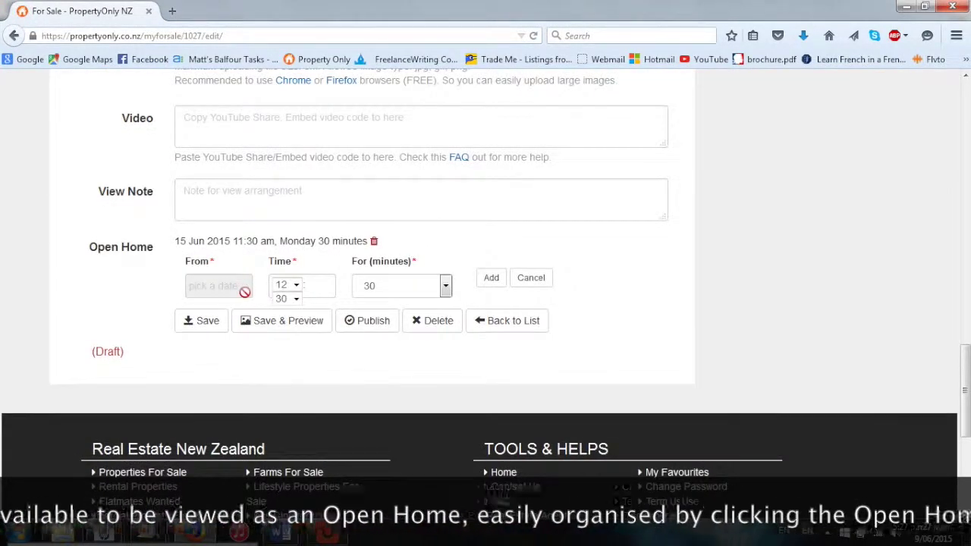
left_click(244, 292)
left_click(274, 427)
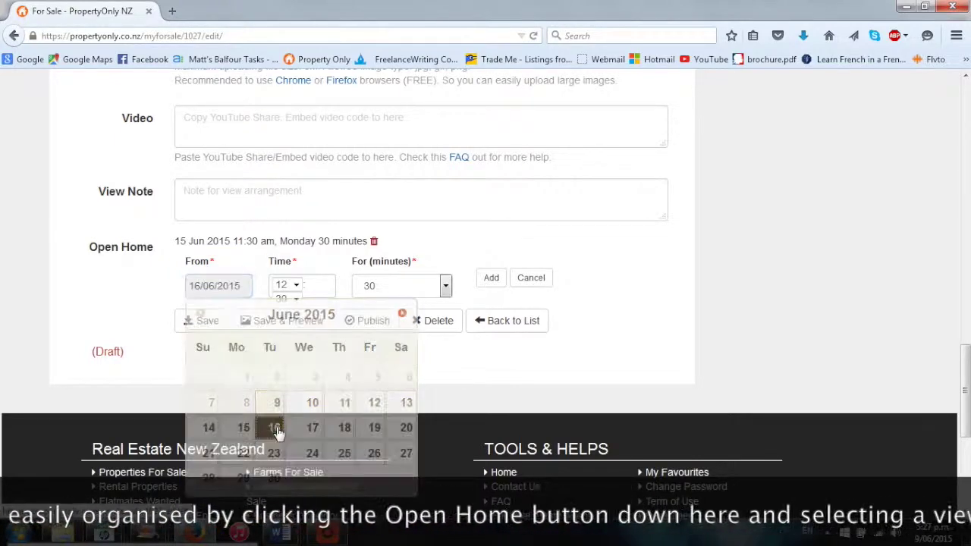
left_click(293, 288)
left_click(282, 399)
left_click(289, 299)
left_click(282, 410)
left_click(402, 286)
left_click(395, 396)
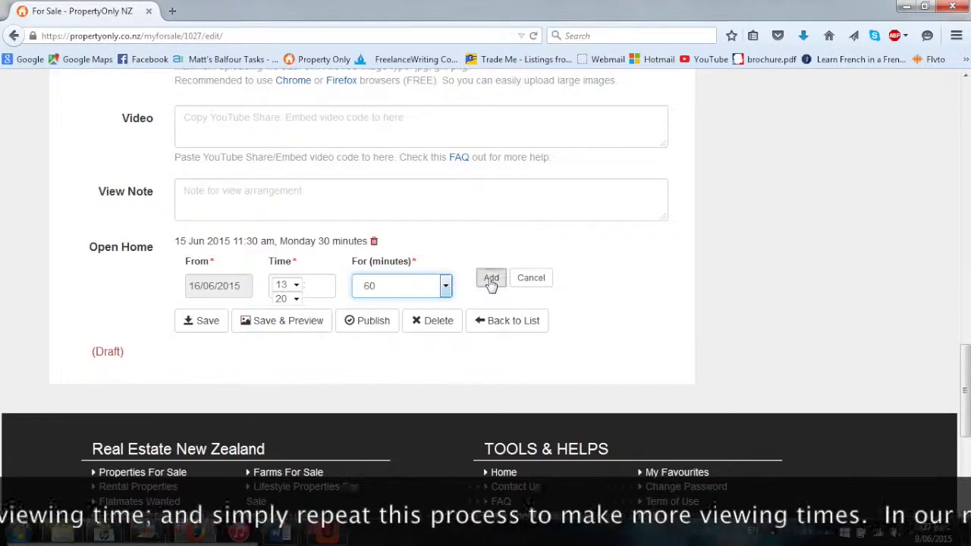
left_click(491, 279)
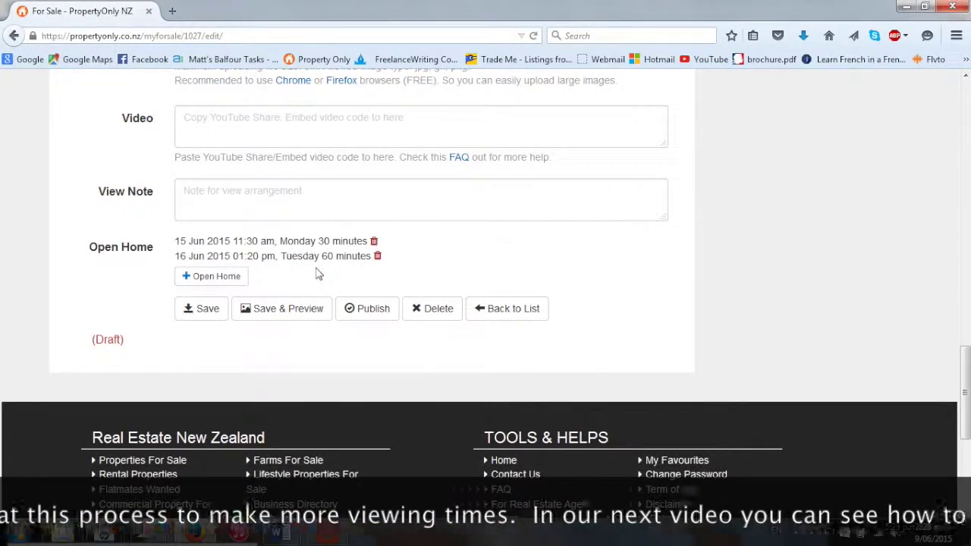
Start another Open Home entry, cancel it, and save the listing
left_click(211, 278)
left_click(531, 297)
left_click(202, 308)
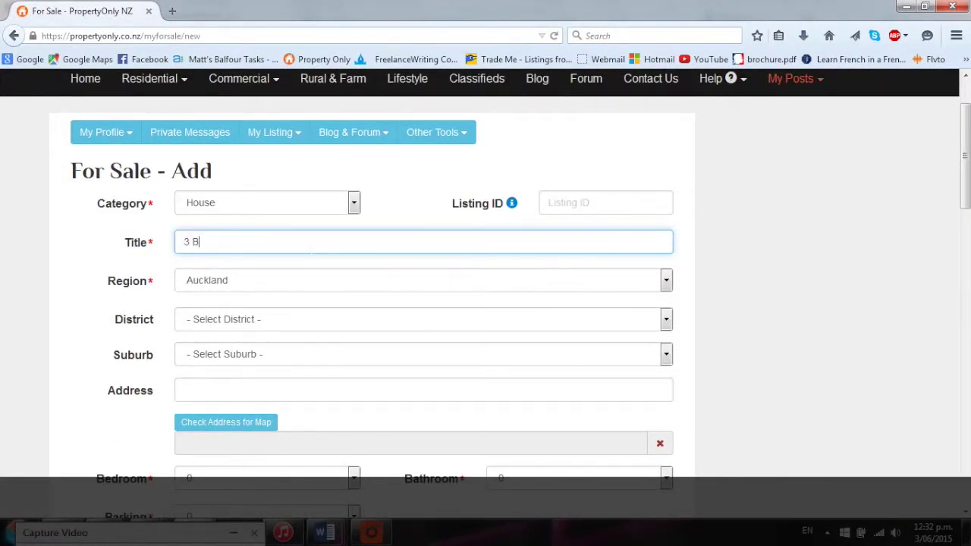
type("e")
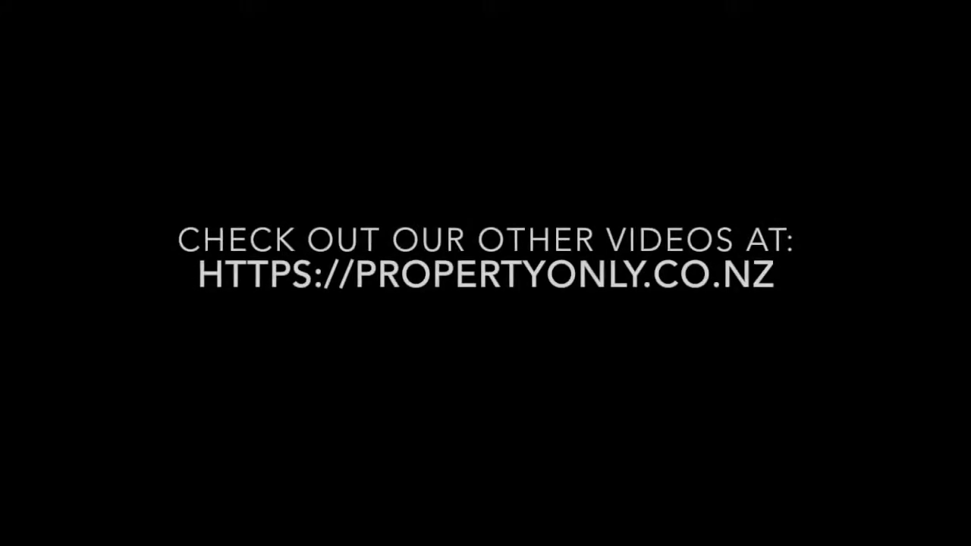